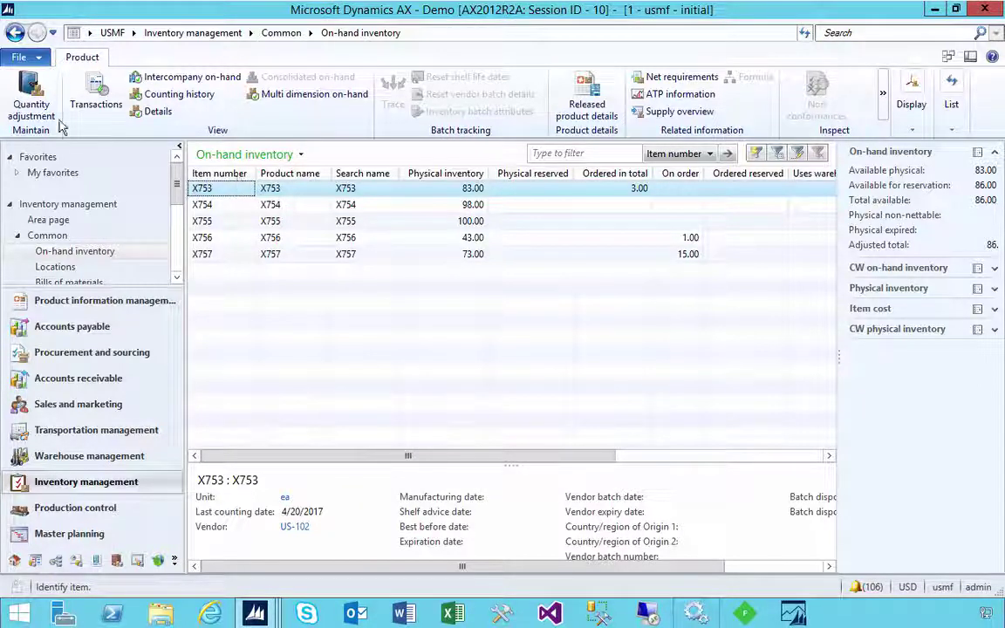
- Try to post a counting adjustment of item X753 at site 2, warehouse 21 to a quantity of 100
click(33, 103)
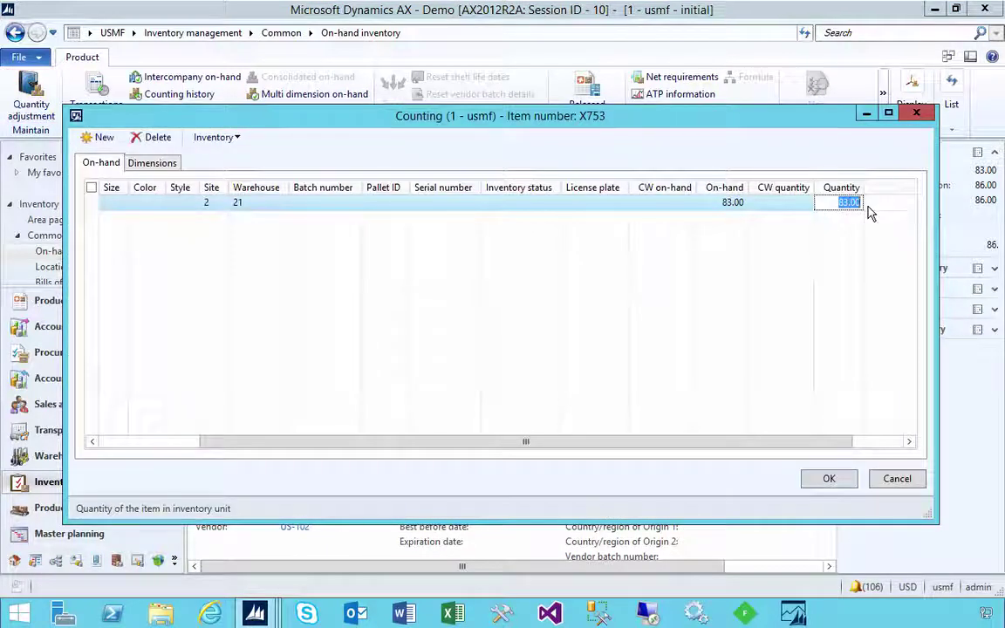
text(1)
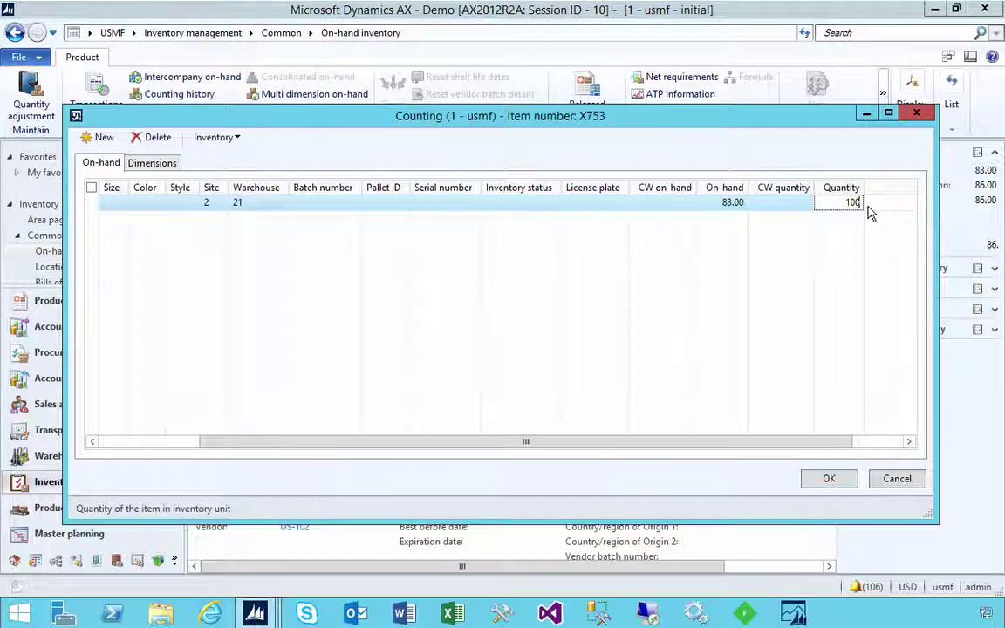
key(Tab)
click(840, 479)
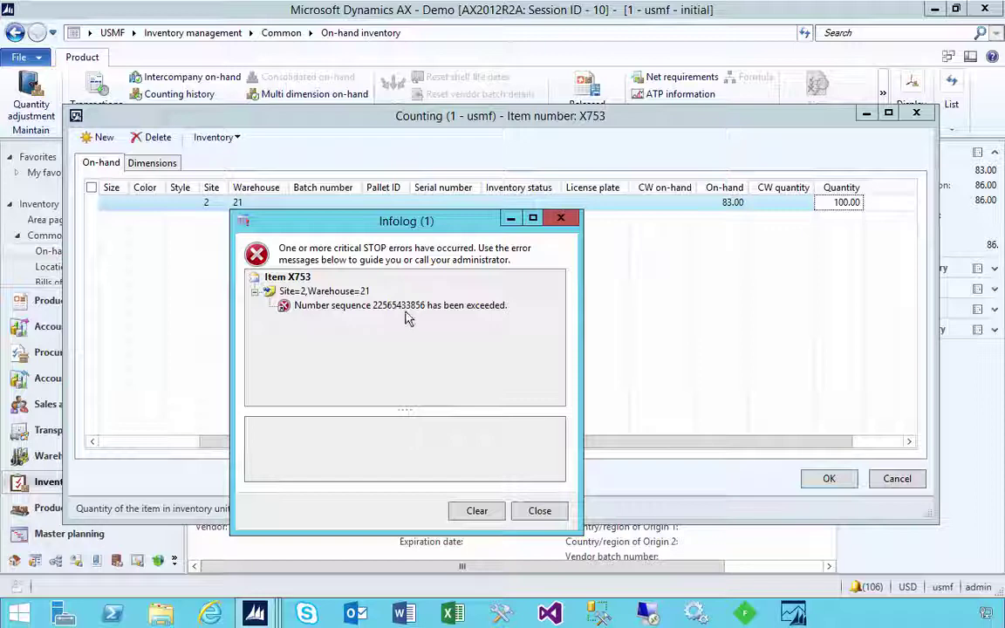
click(539, 512)
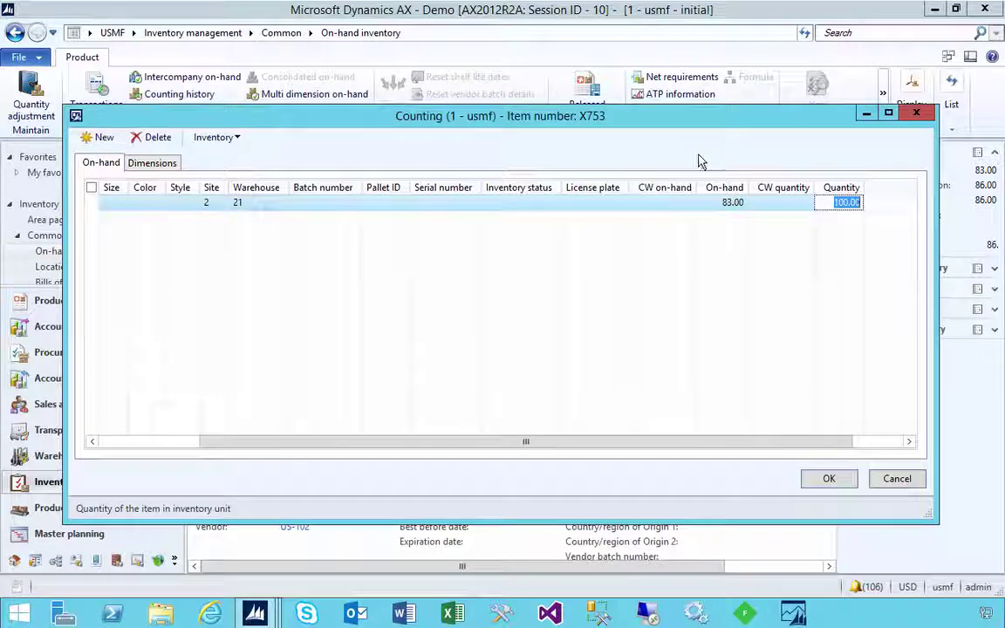
click(897, 478)
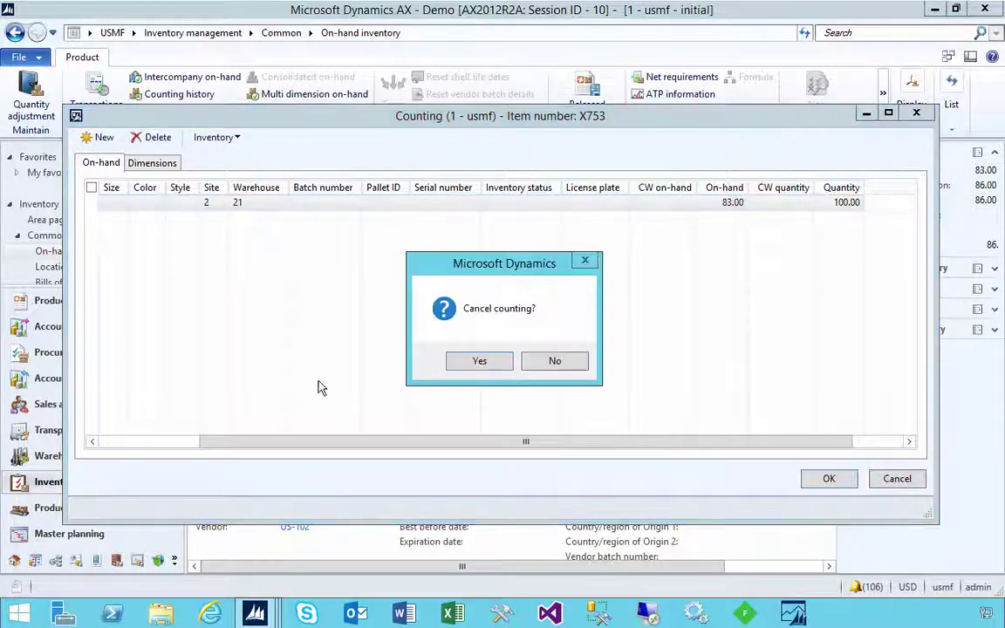
click(478, 366)
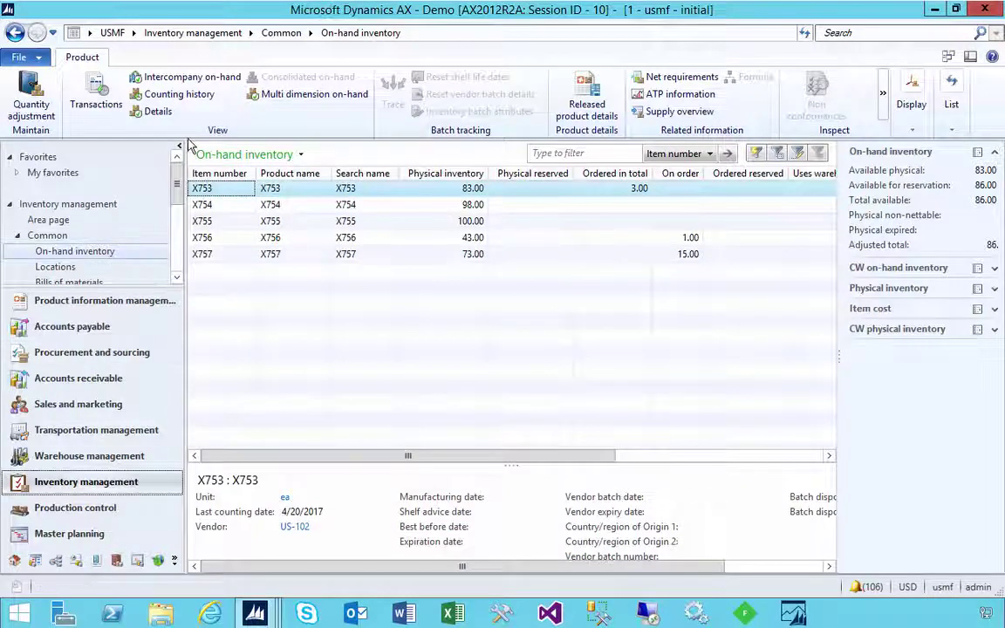
- Examine the number sequence references in the Inventory and warehouse management parameters, including Journal and Journal voucher
click(196, 35)
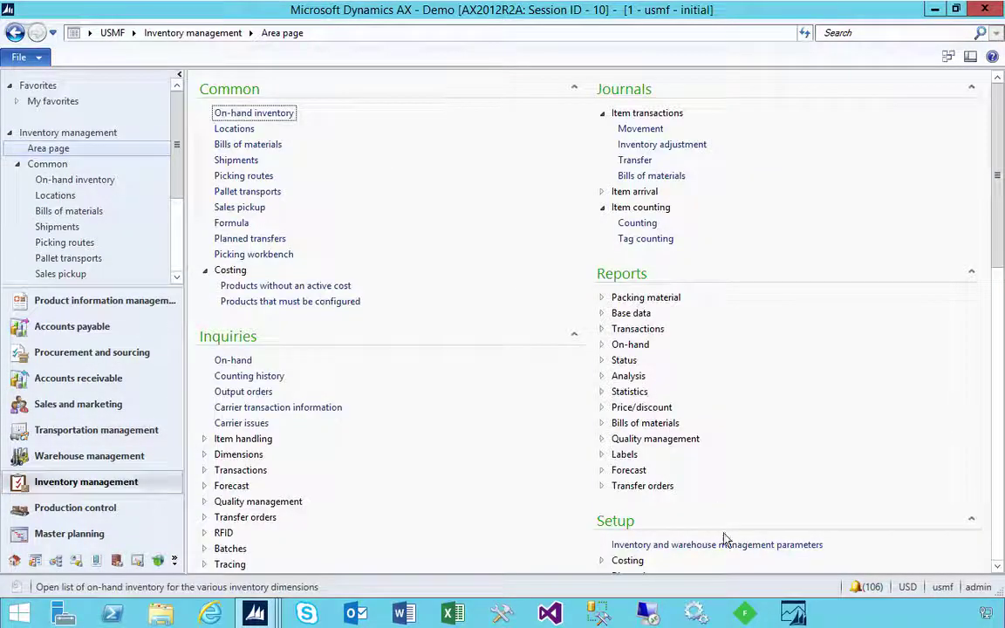
click(723, 542)
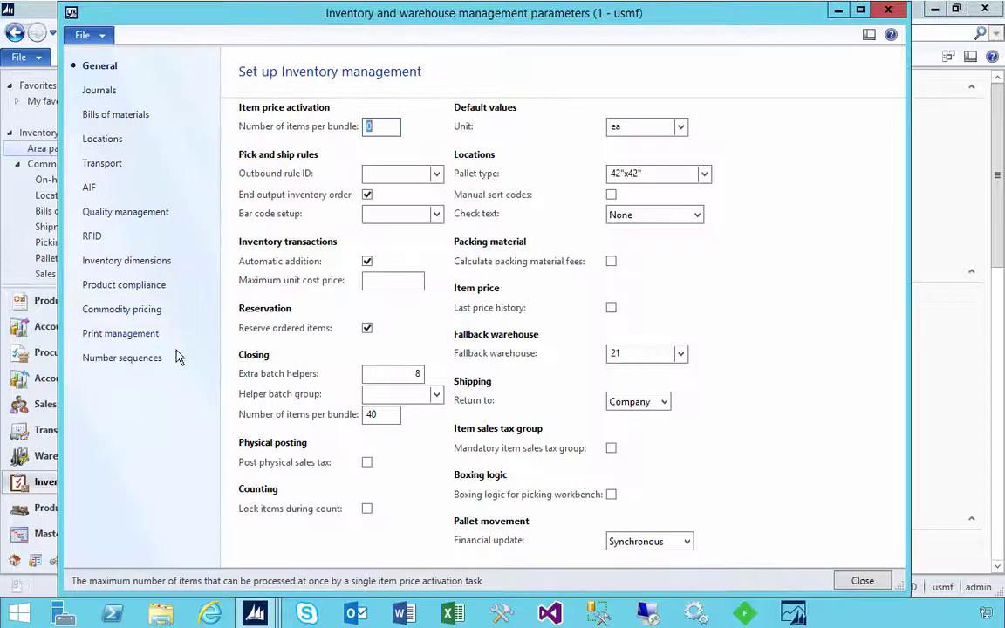
click(139, 361)
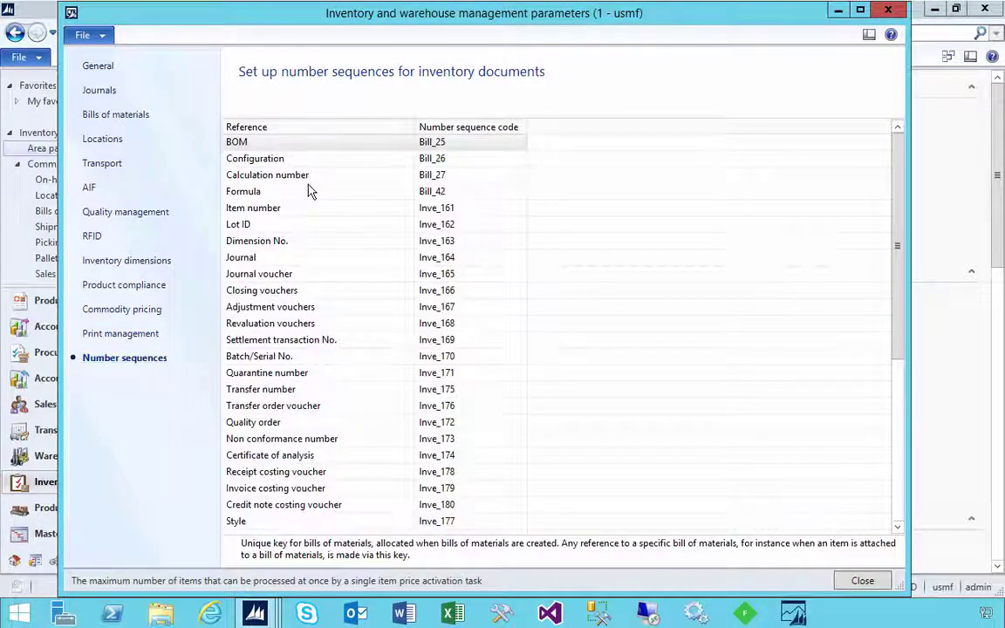
click(268, 276)
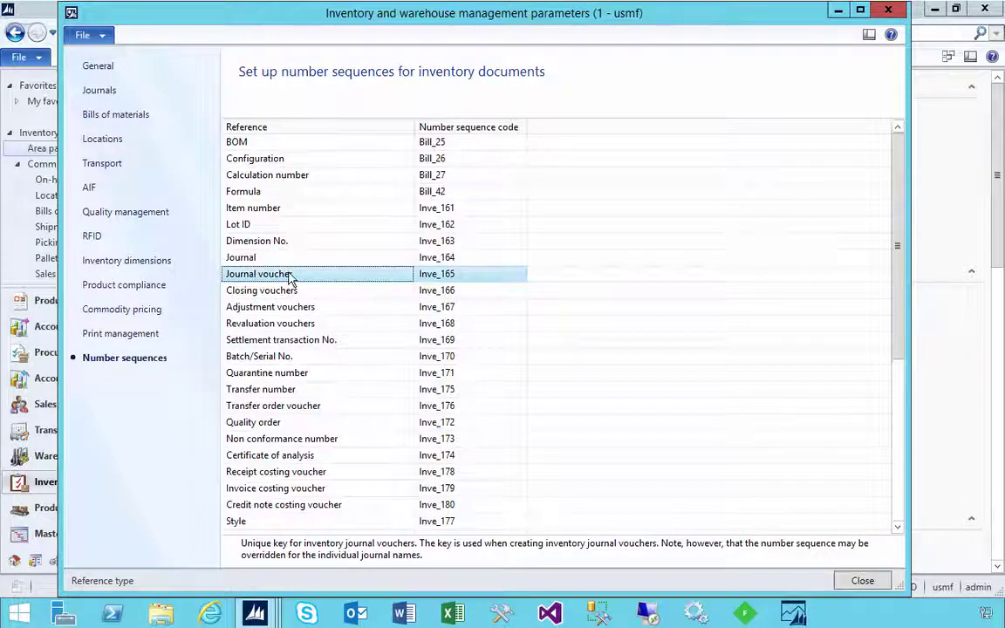
click(260, 257)
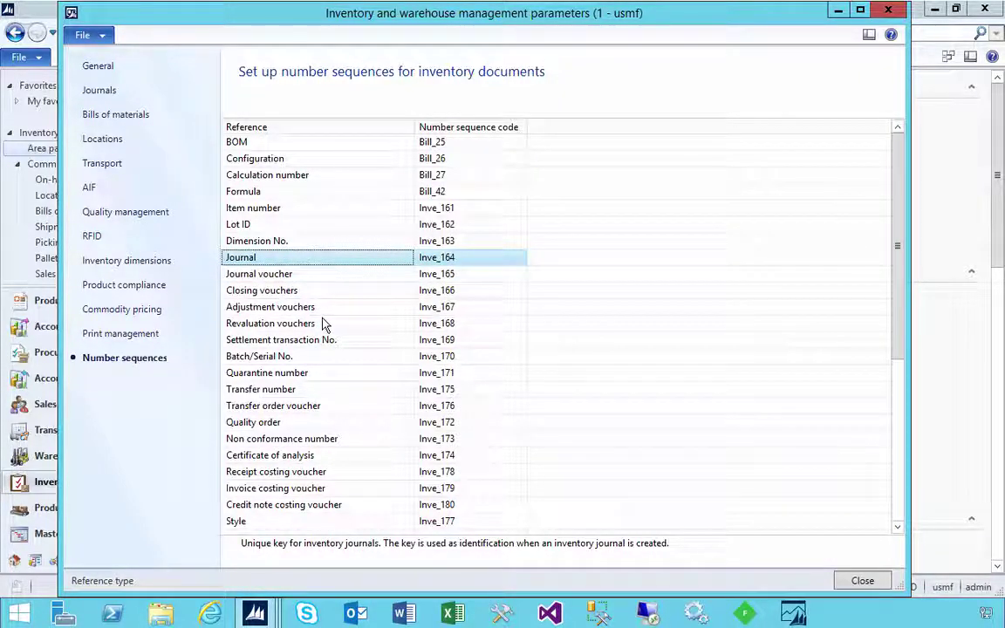
scroll(321, 324, down, 4)
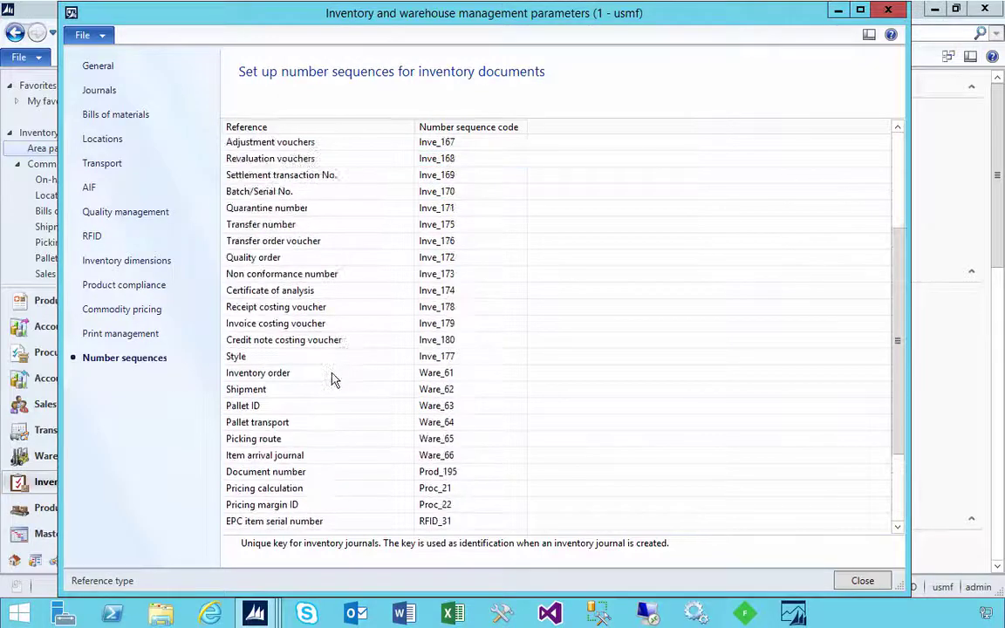
scroll(332, 379, up, 1)
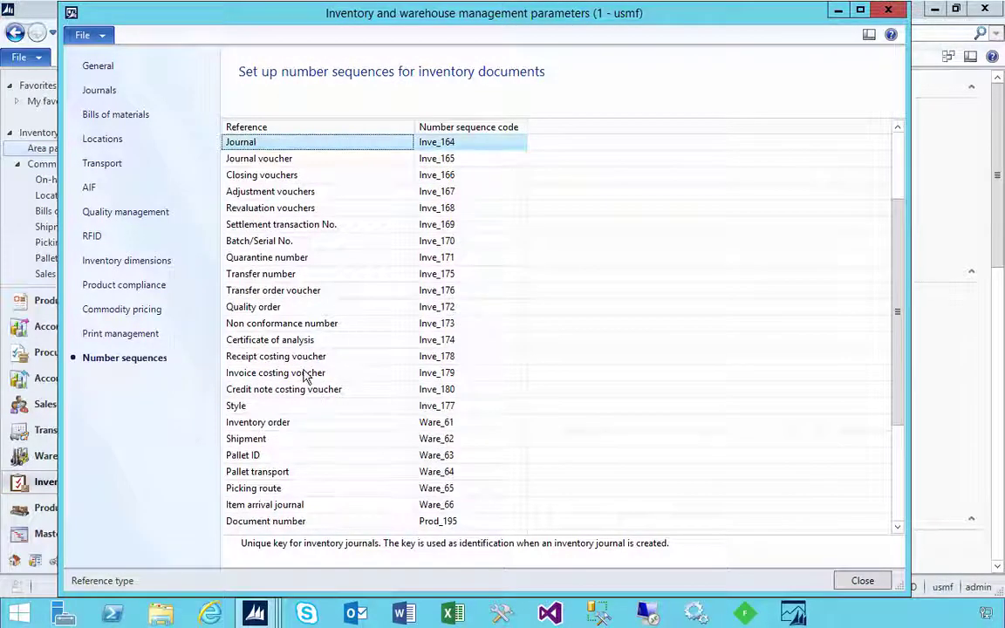
scroll(319, 320, up, 2)
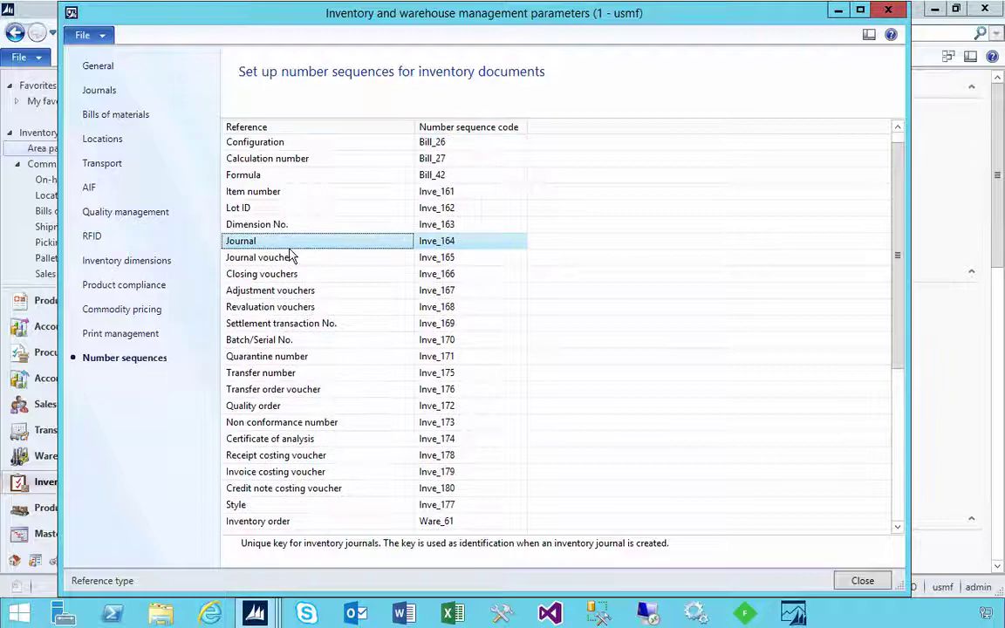
scroll(324, 340, down, 3)
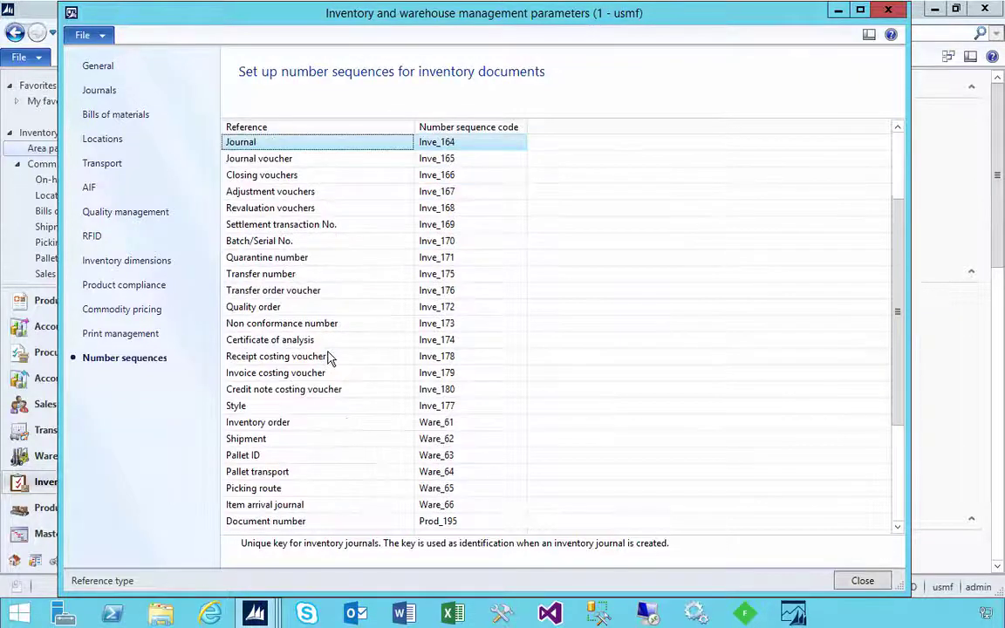
click(887, 10)
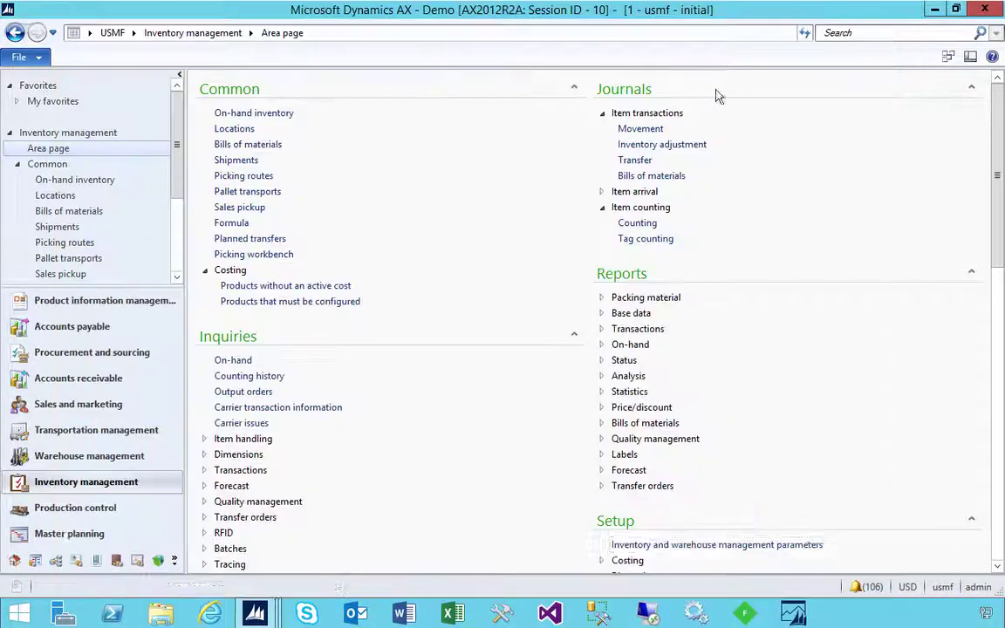
- Export the full number sequences list from Organization administration to Excel
click(174, 561)
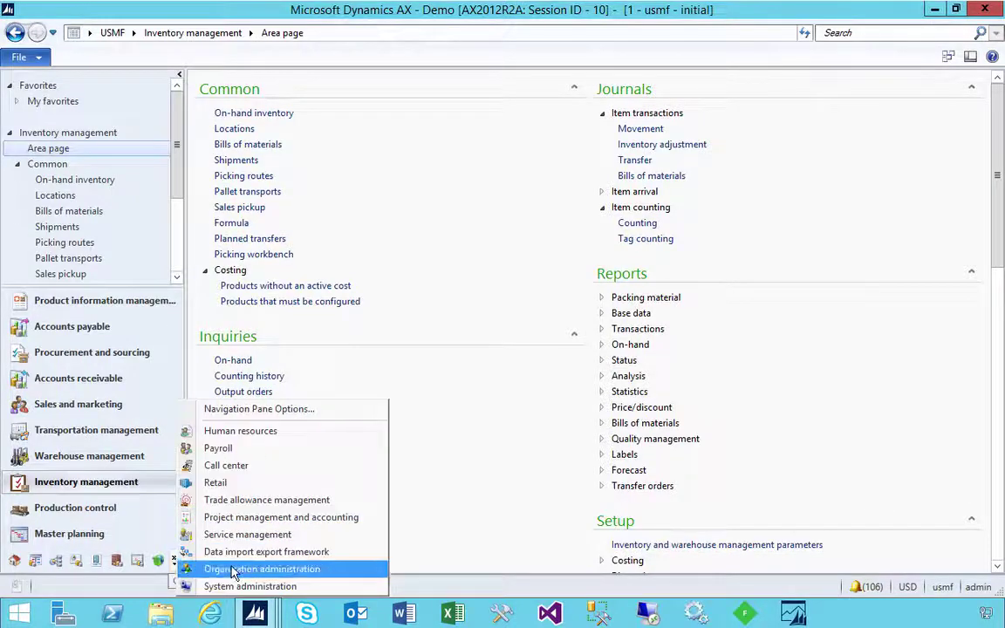
click(234, 568)
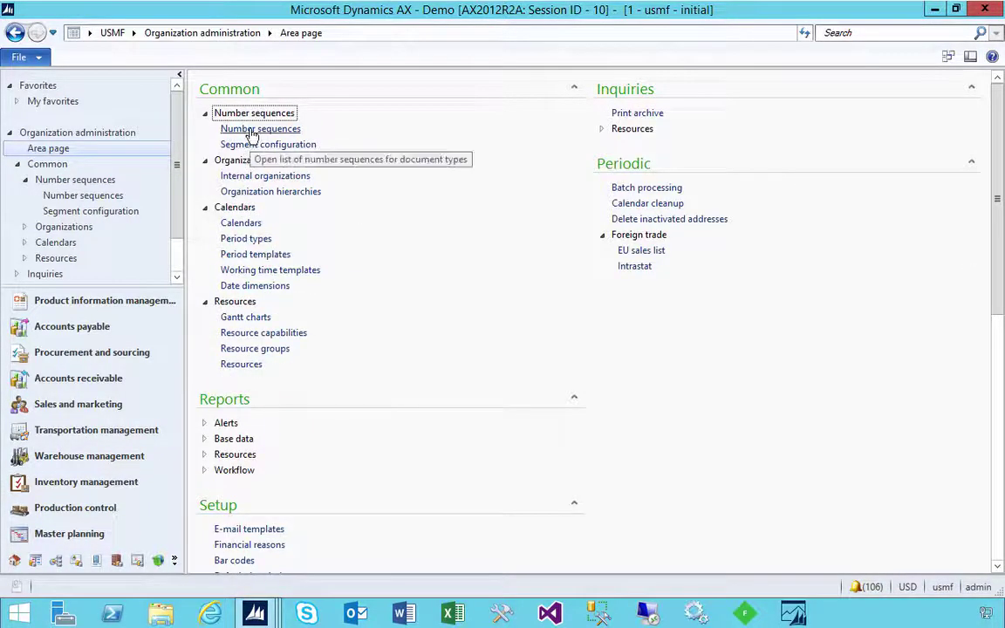
click(253, 129)
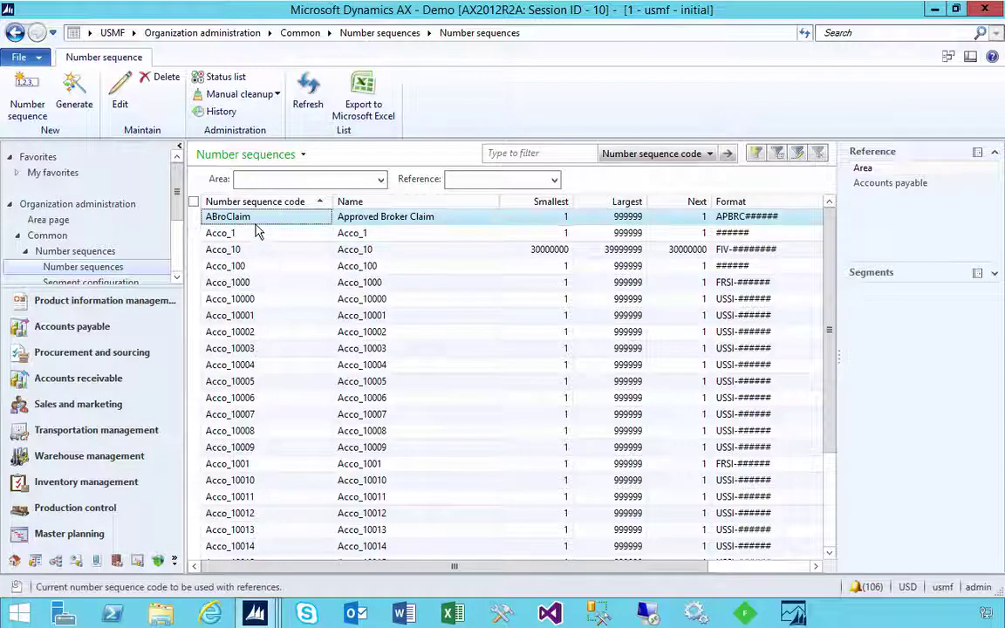
click(22, 58)
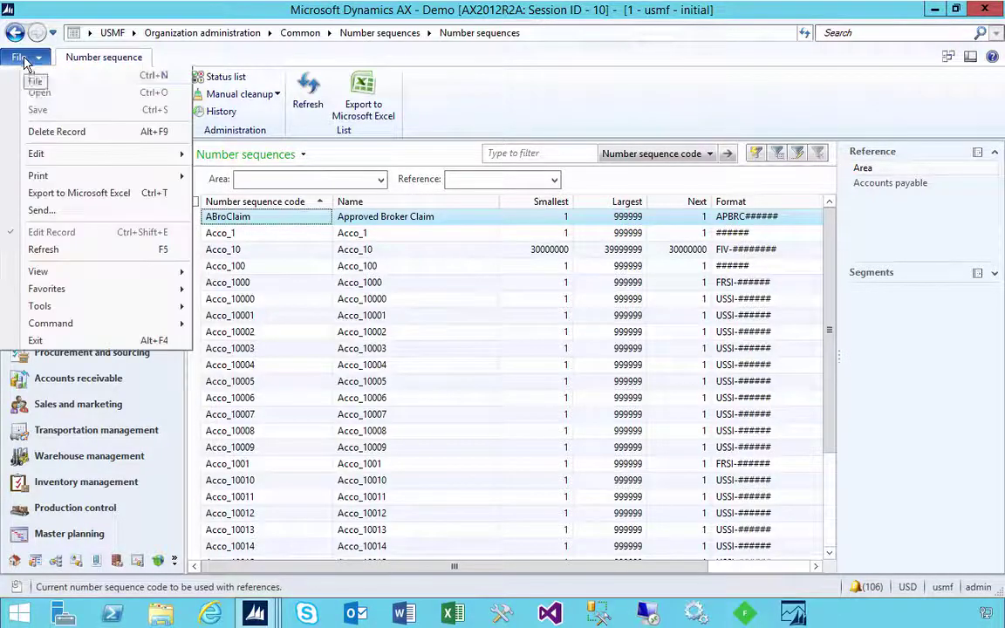
click(52, 193)
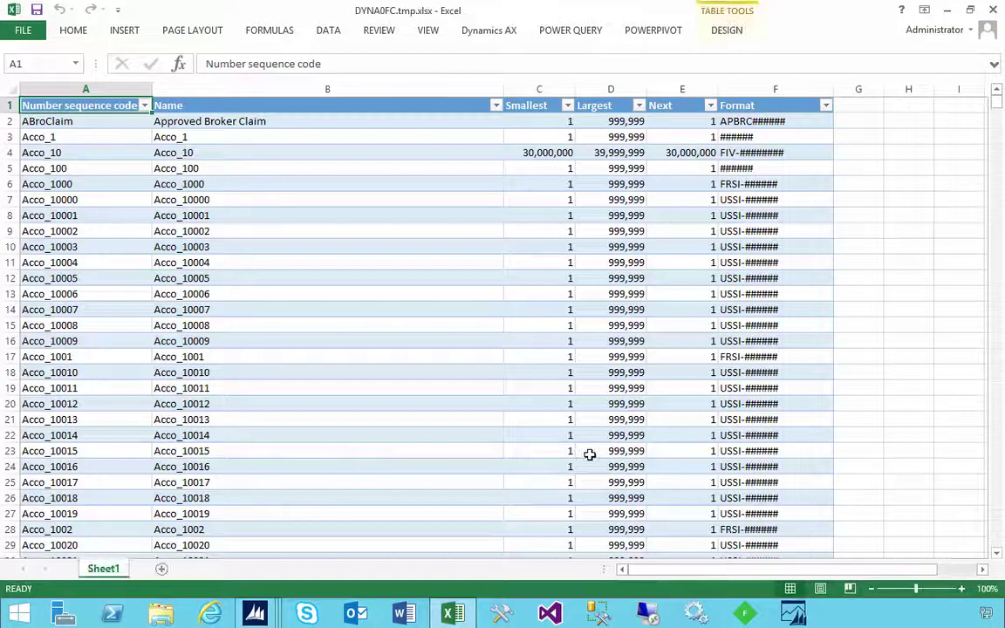
- Insert an empty table column between the Next and Format columns
click(751, 89)
right_click(752, 90)
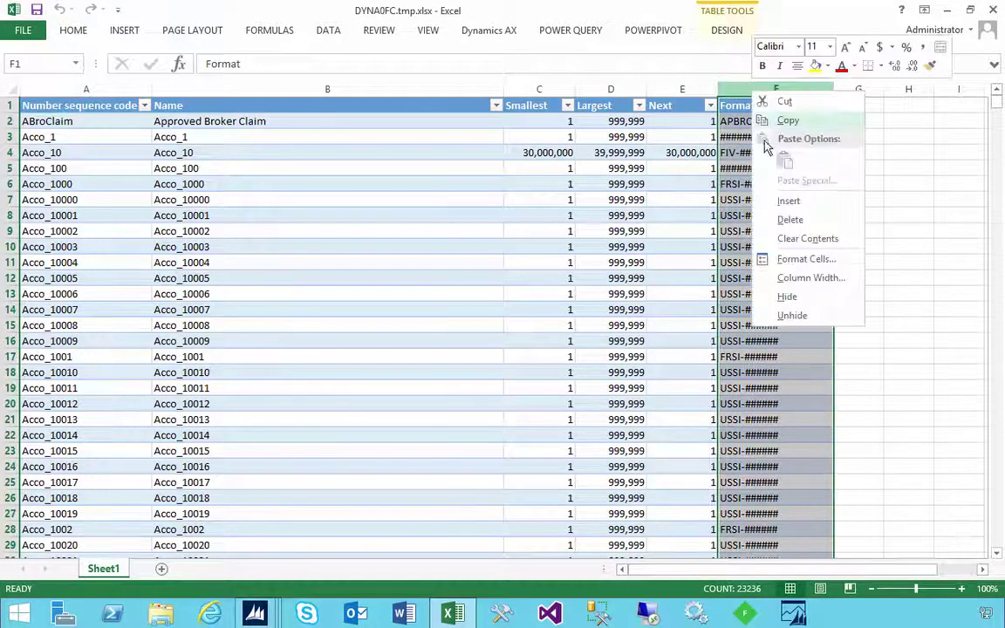
click(785, 201)
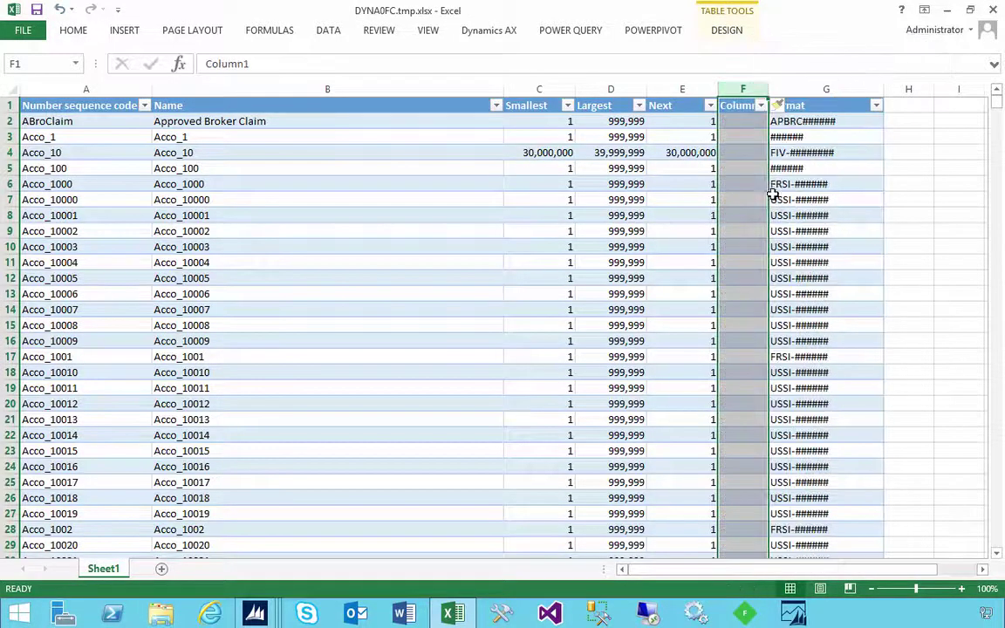
- Enter =IF(E2>D2,"Yes","No") in cell F2 to flag sequences whose next number exceeds the largest
click(741, 122)
text(=I)
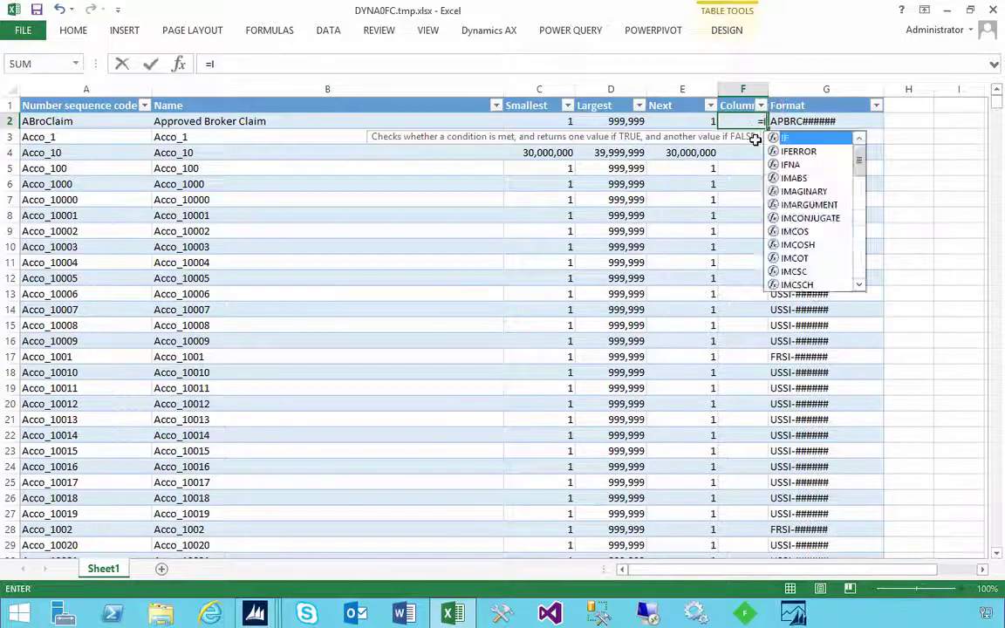
text(F()
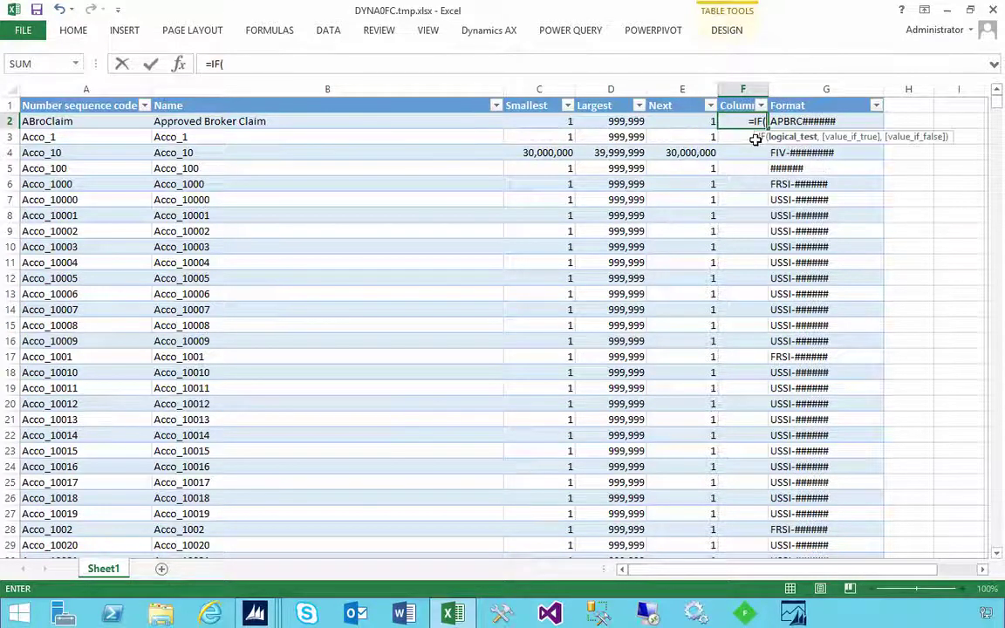
text(E)
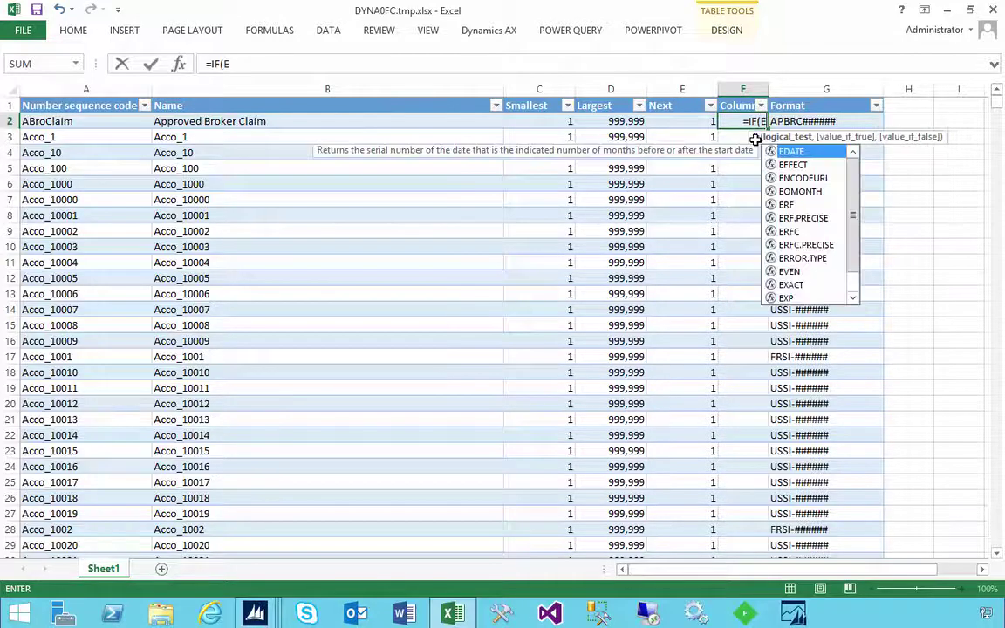
text(2>)
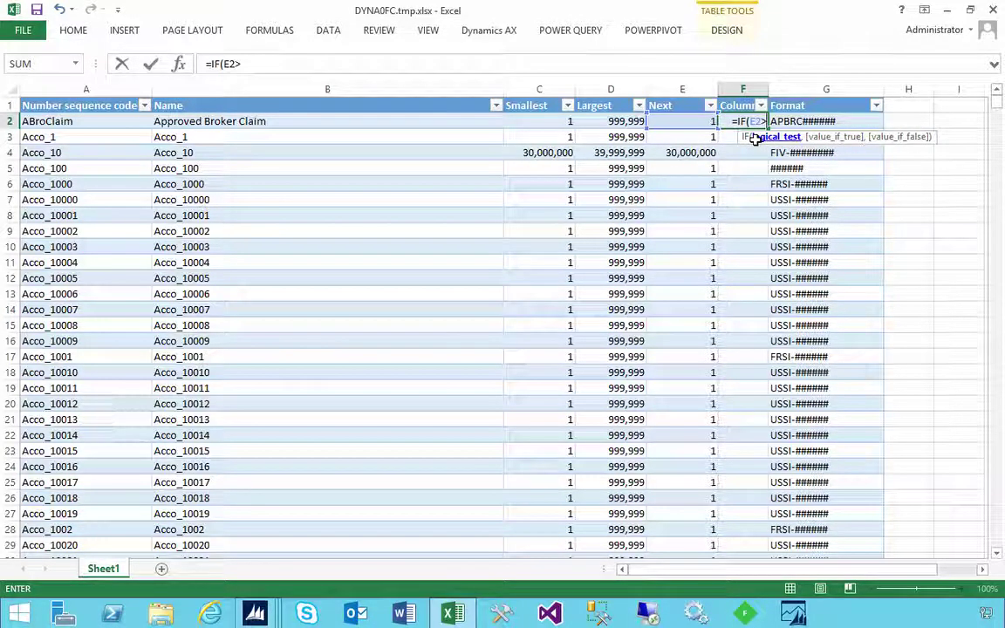
text(D2)
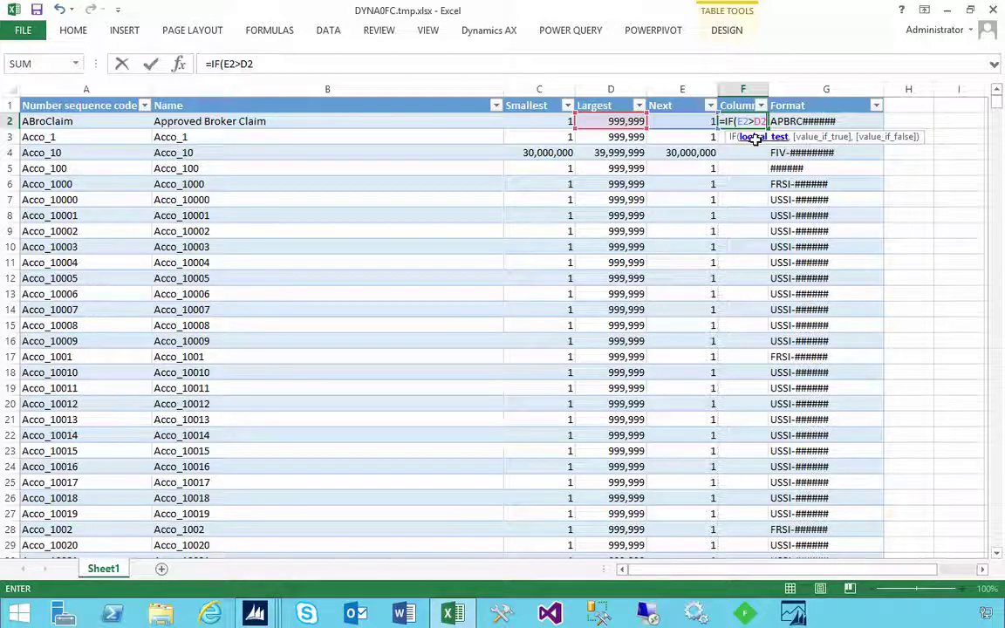
text(,)
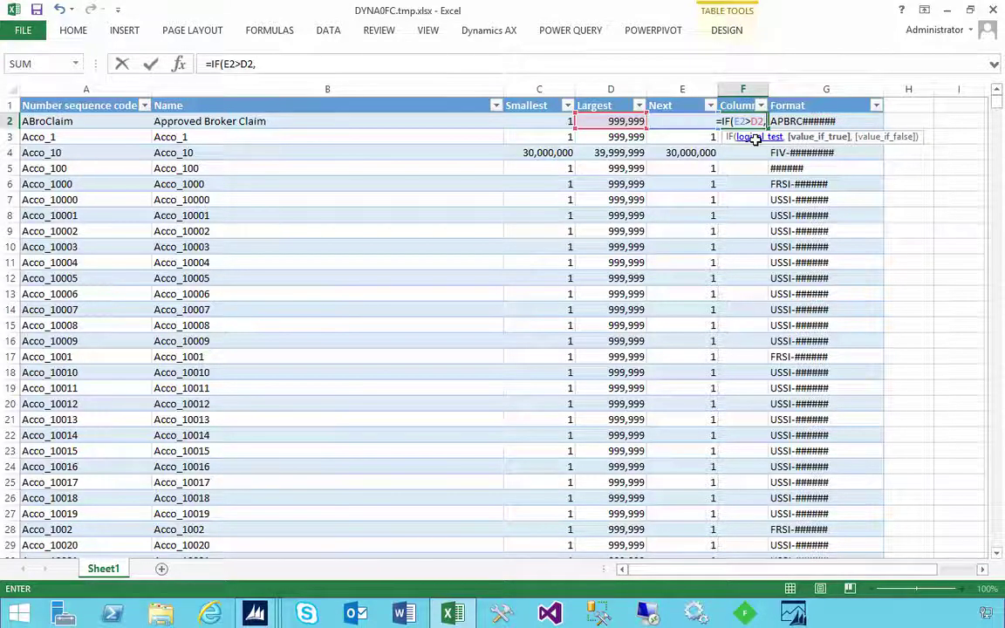
text("Yes")
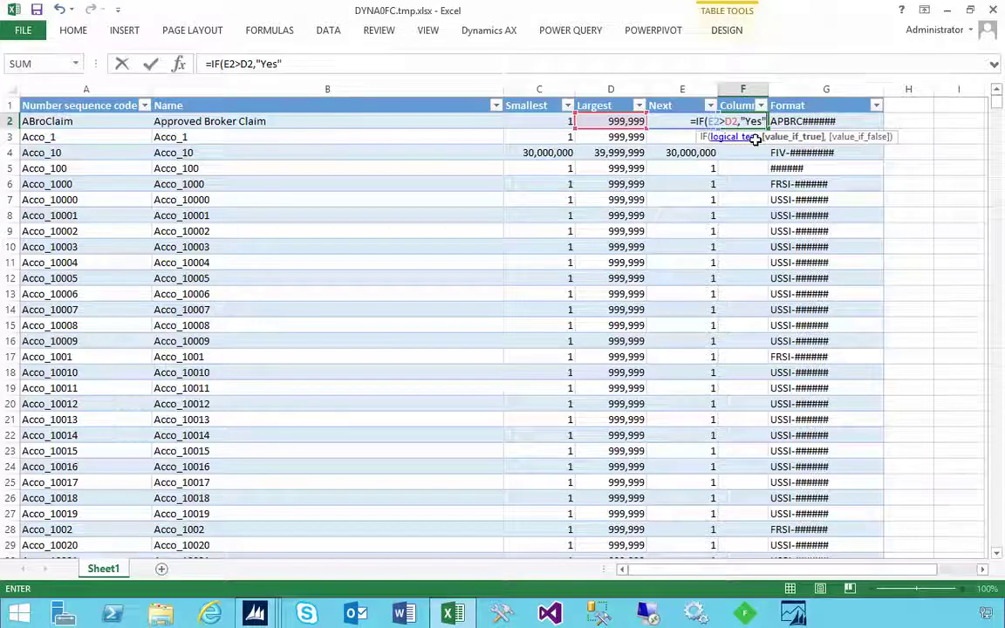
text(,"No)
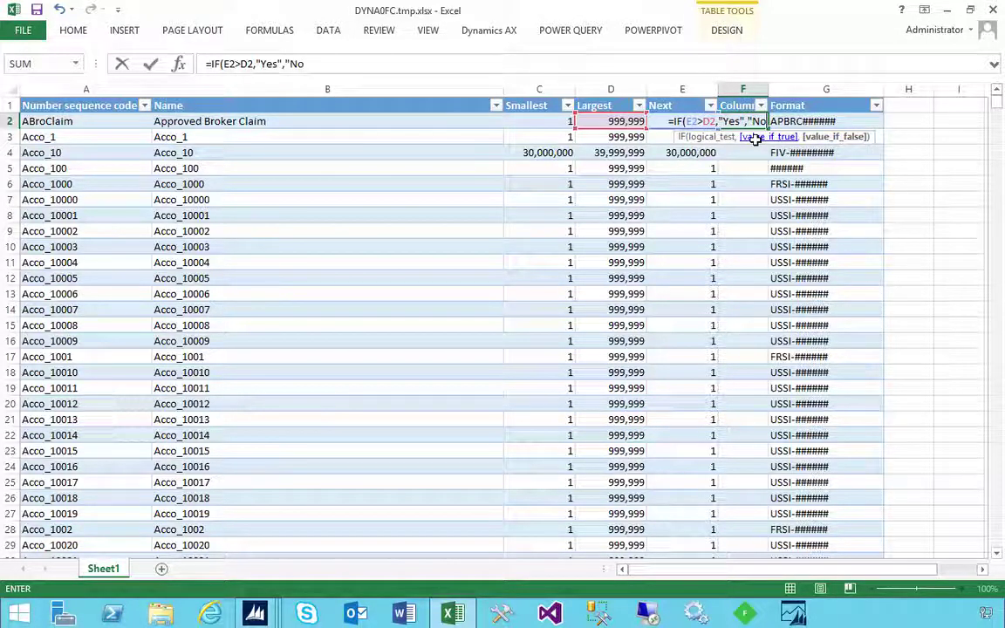
text("))
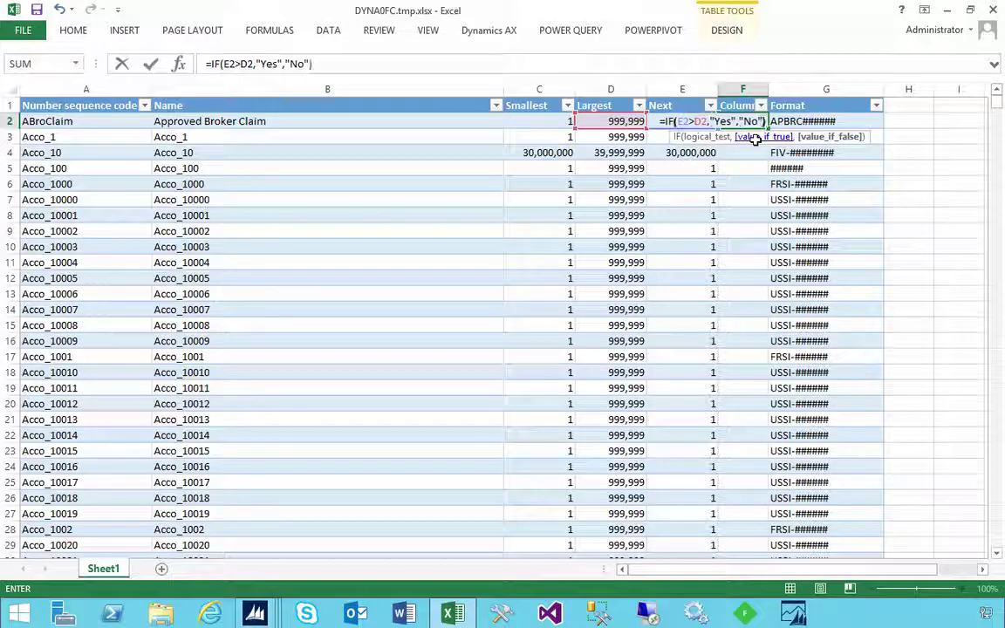
key(Return)
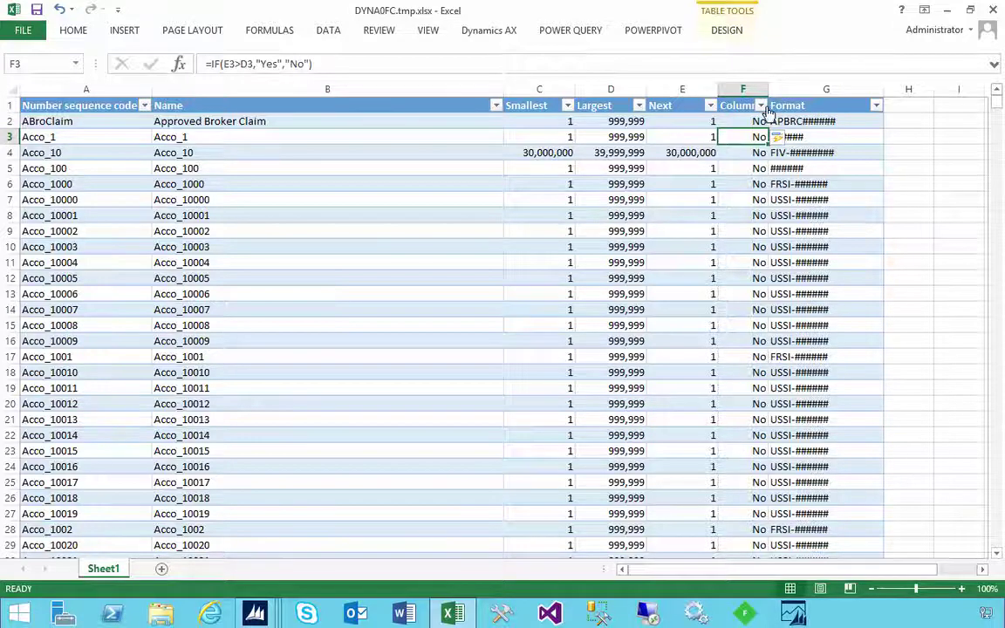
- Filter the formula column between Next and Format to show only the Yes rows
click(761, 106)
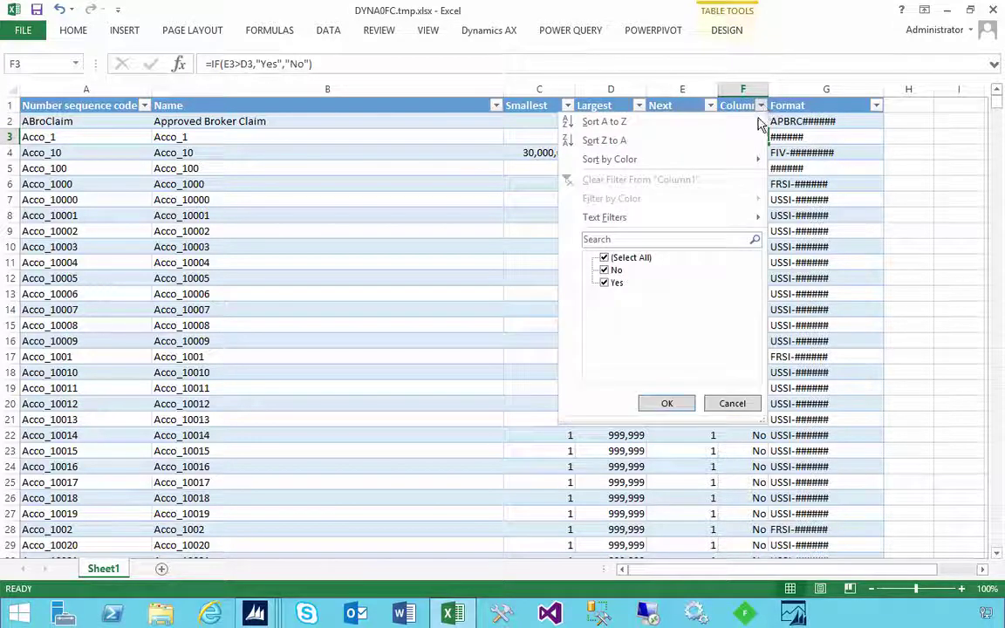
click(605, 258)
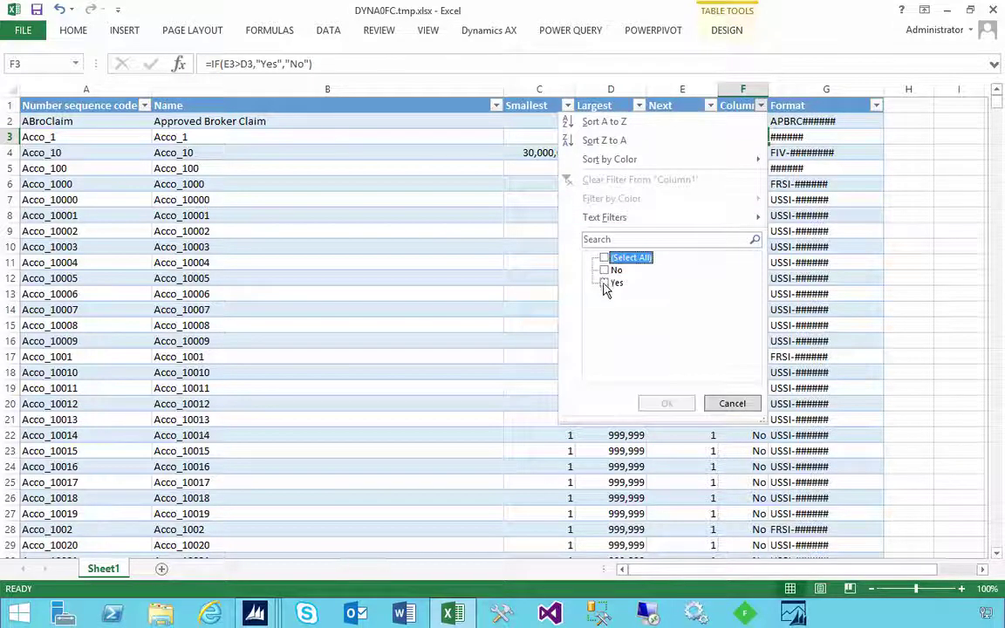
click(604, 284)
click(672, 406)
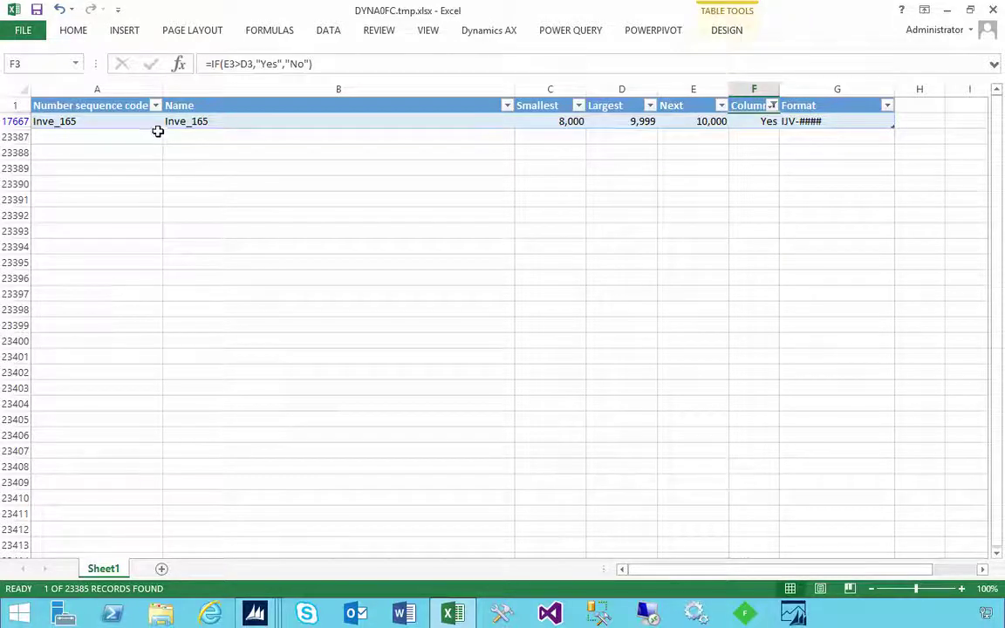
- Switch to Dynamics AX, filter the number sequences list by code Inve_165, and check that sequence's references
click(126, 121)
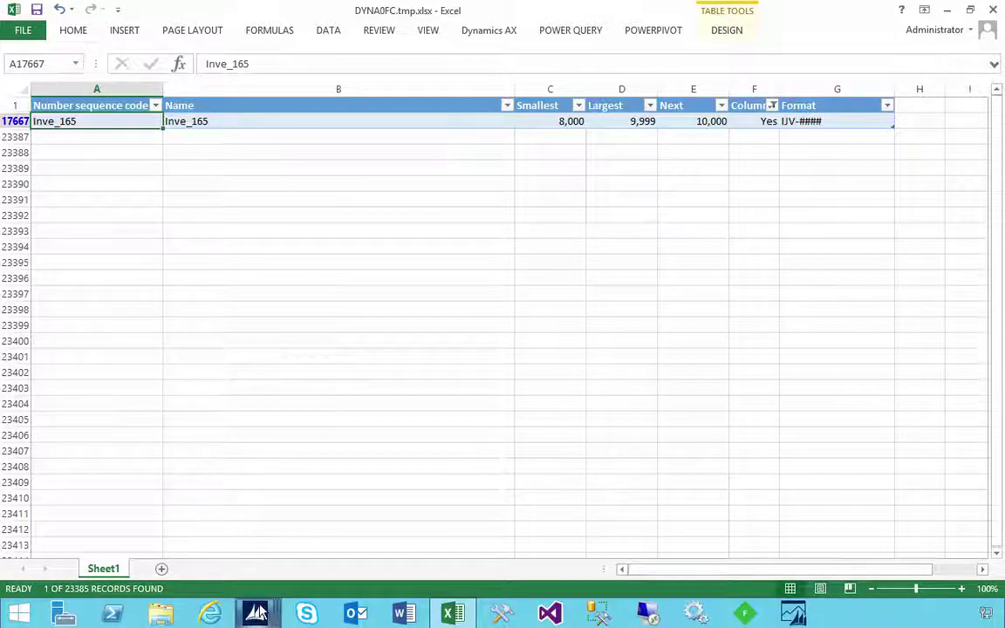
click(256, 614)
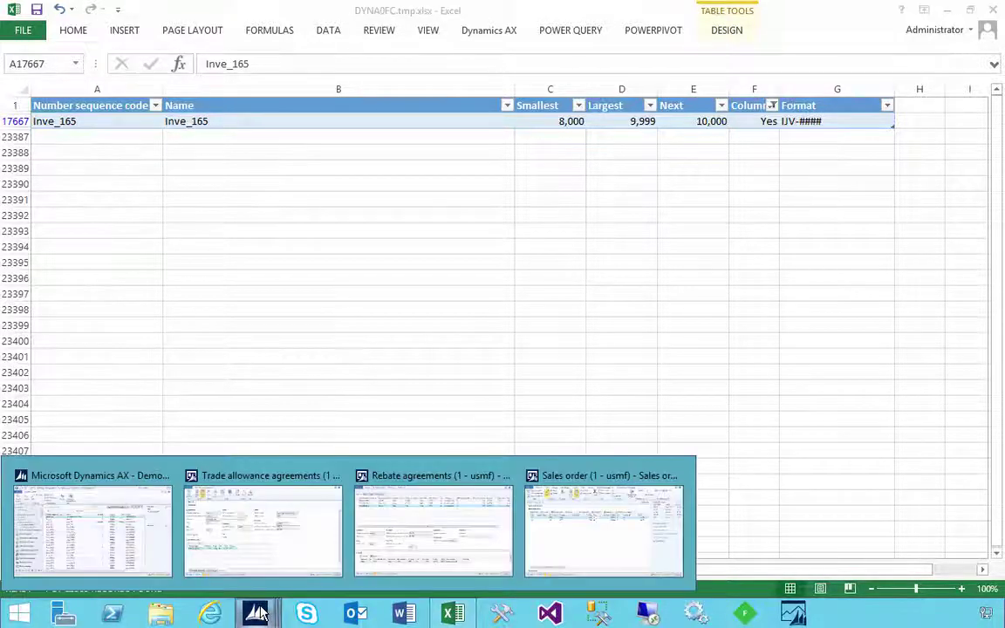
click(140, 551)
right_click(251, 320)
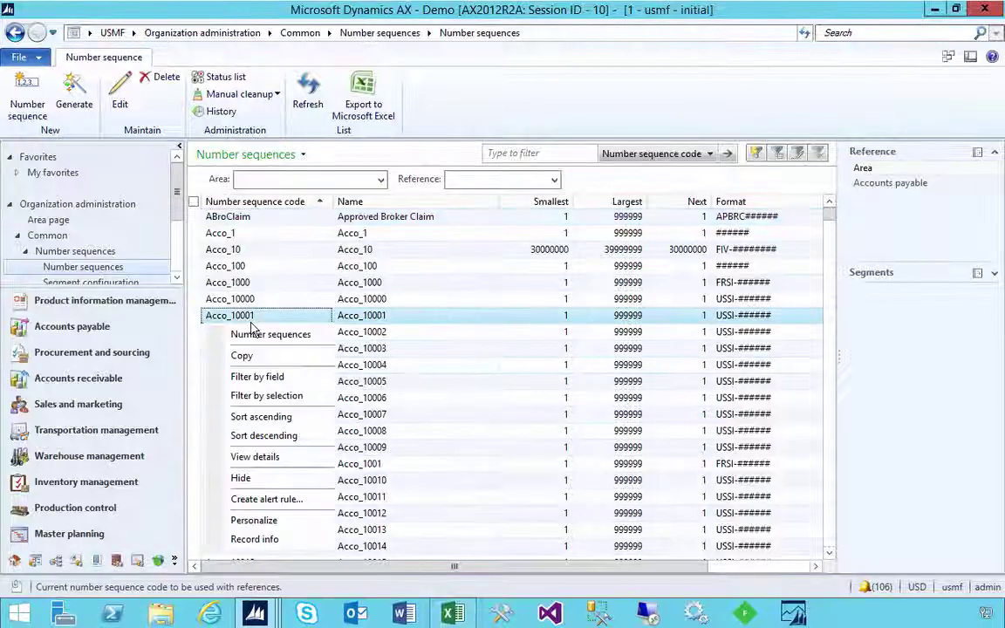
click(269, 377)
text(Inve_165)
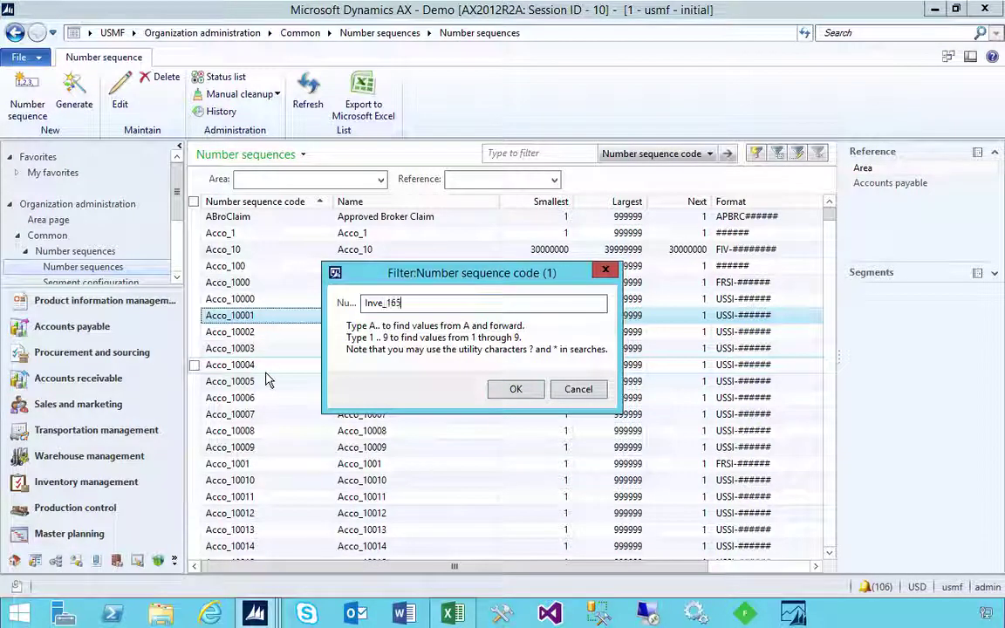
key(Return)
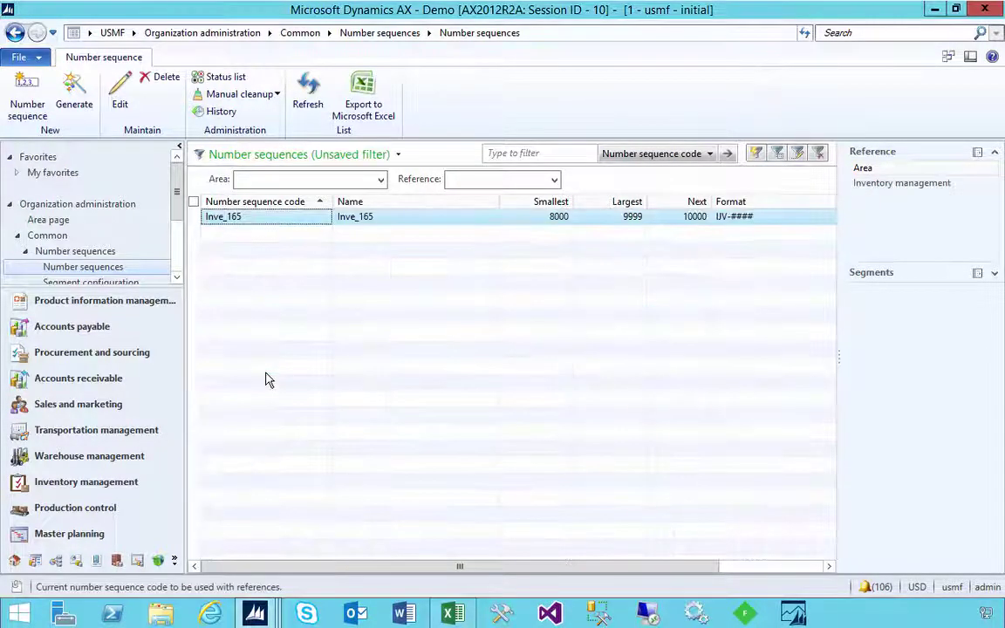
double_click(229, 216)
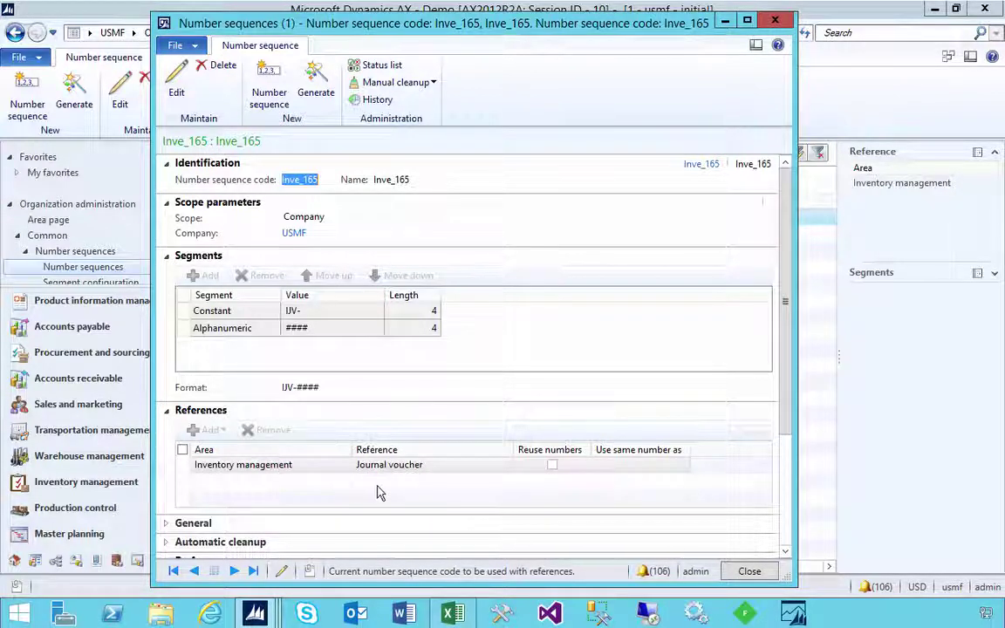
click(775, 20)
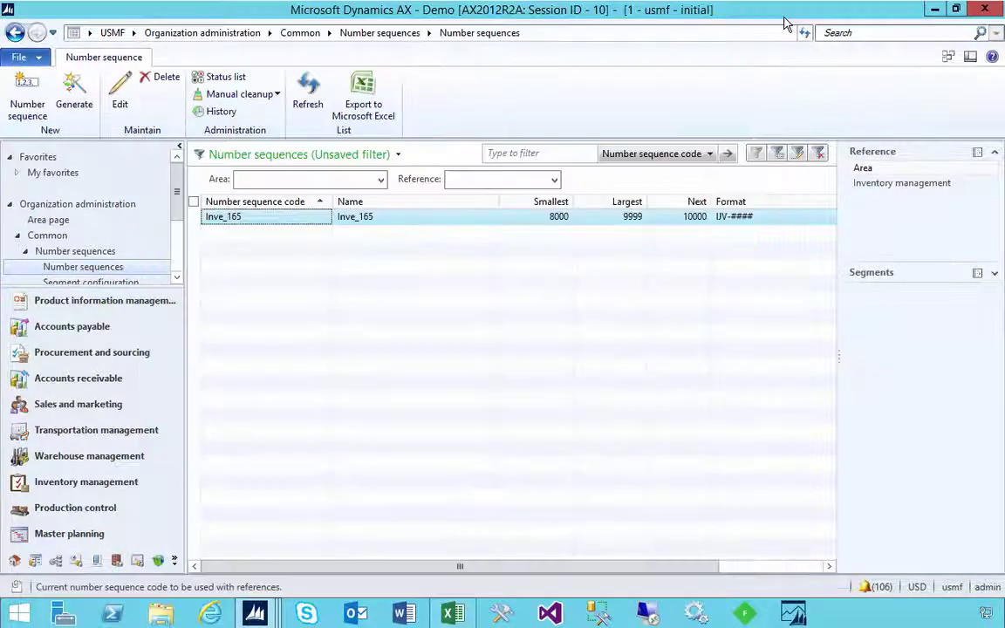
- Look up the number sequence code assigned to the Journal voucher reference in the Inventory and warehouse management parameters
click(127, 485)
click(686, 544)
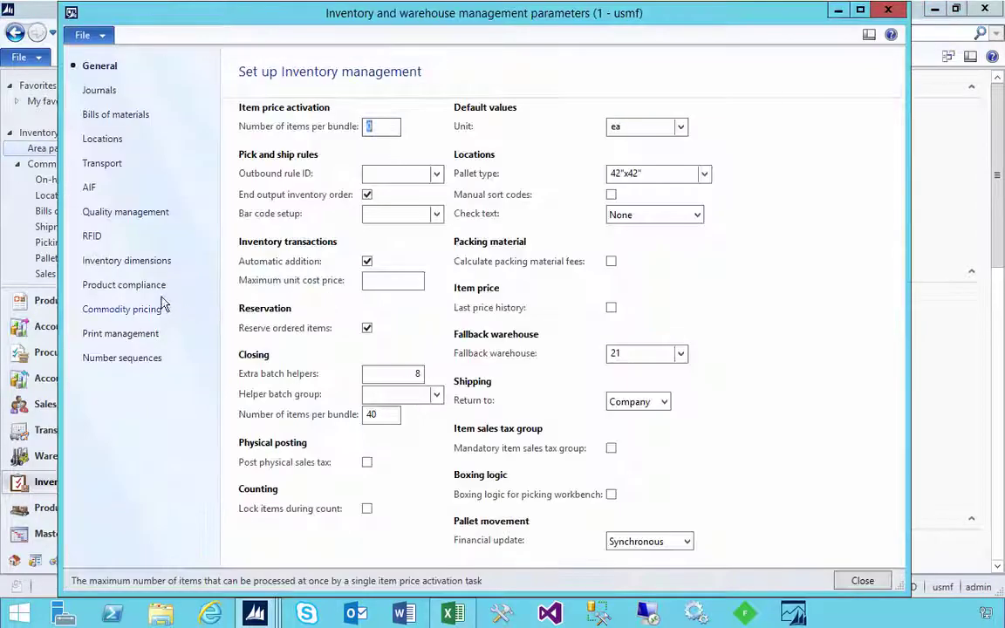
click(144, 359)
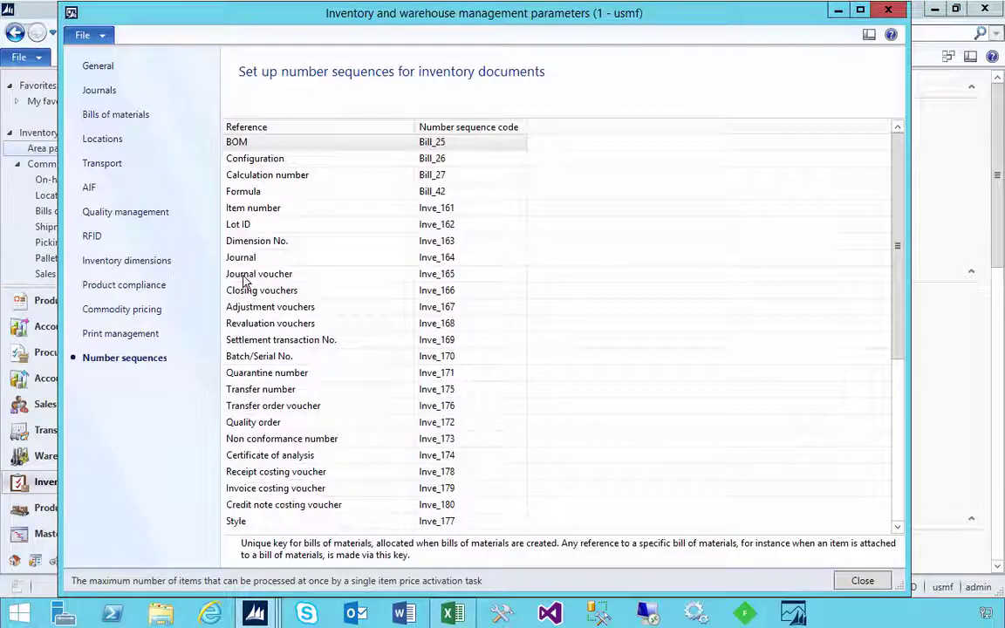
click(454, 273)
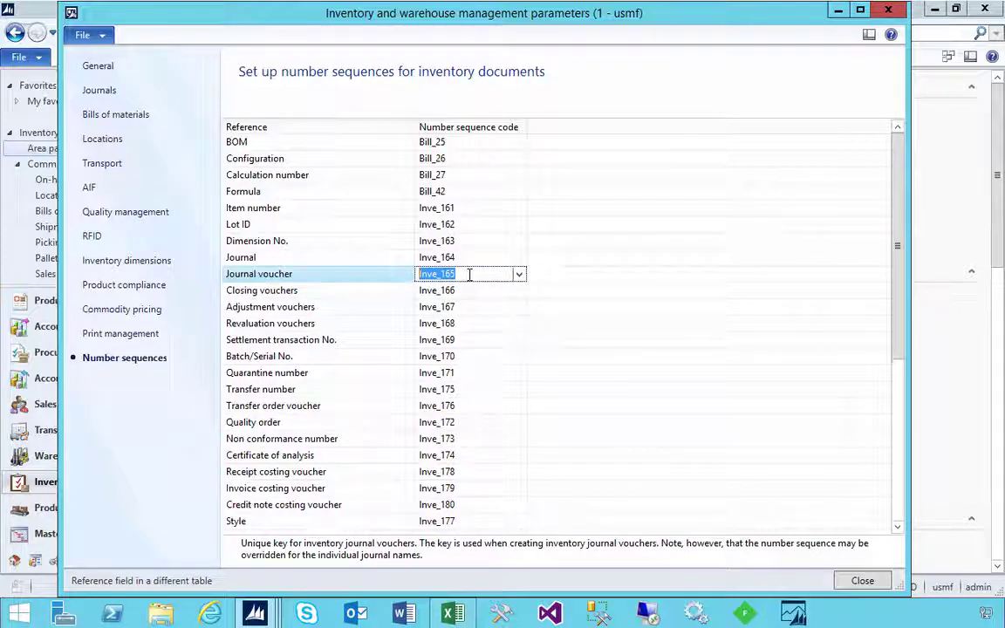
click(518, 276)
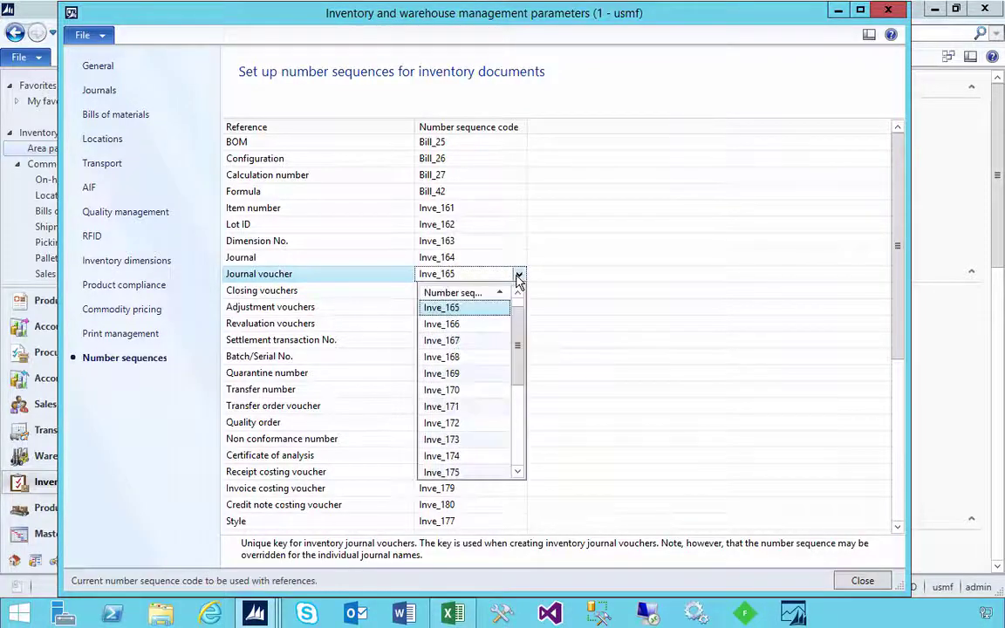
click(472, 275)
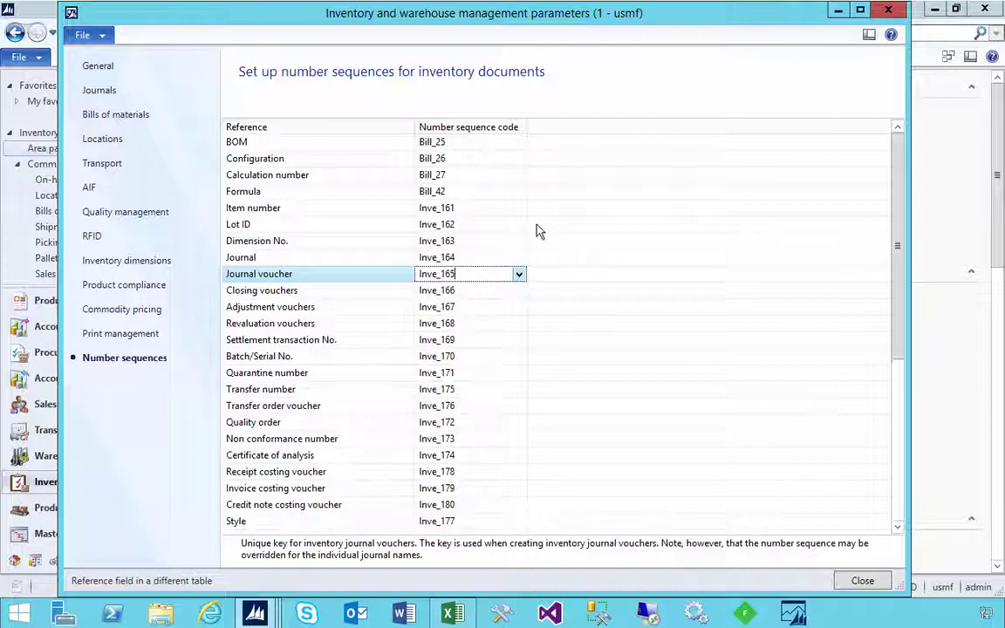
- View the details of the Journal voucher's number sequence and examine its number allocation in the General section
right_click(509, 276)
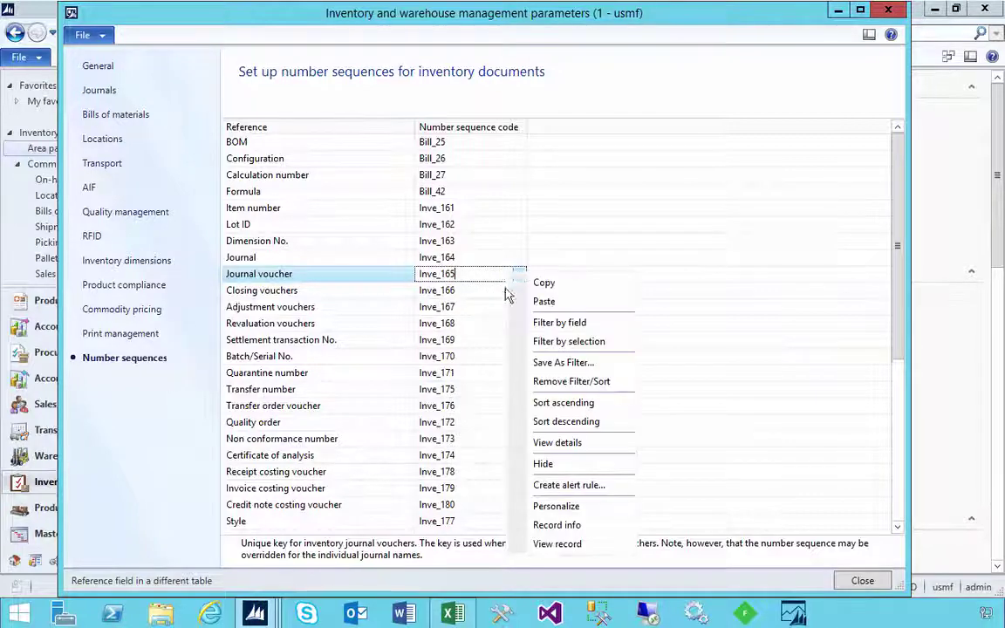
click(551, 442)
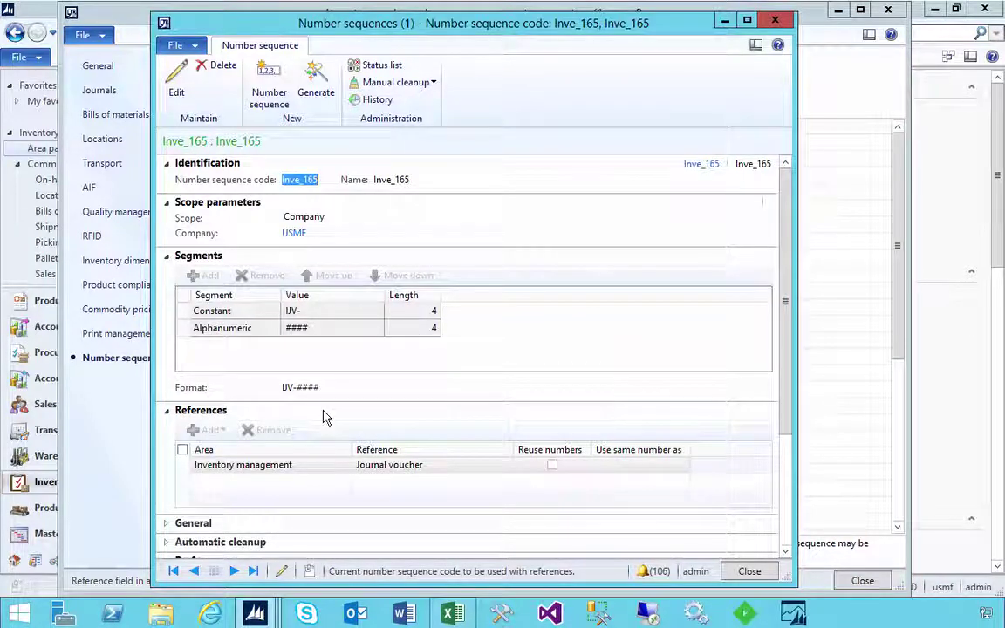
click(167, 524)
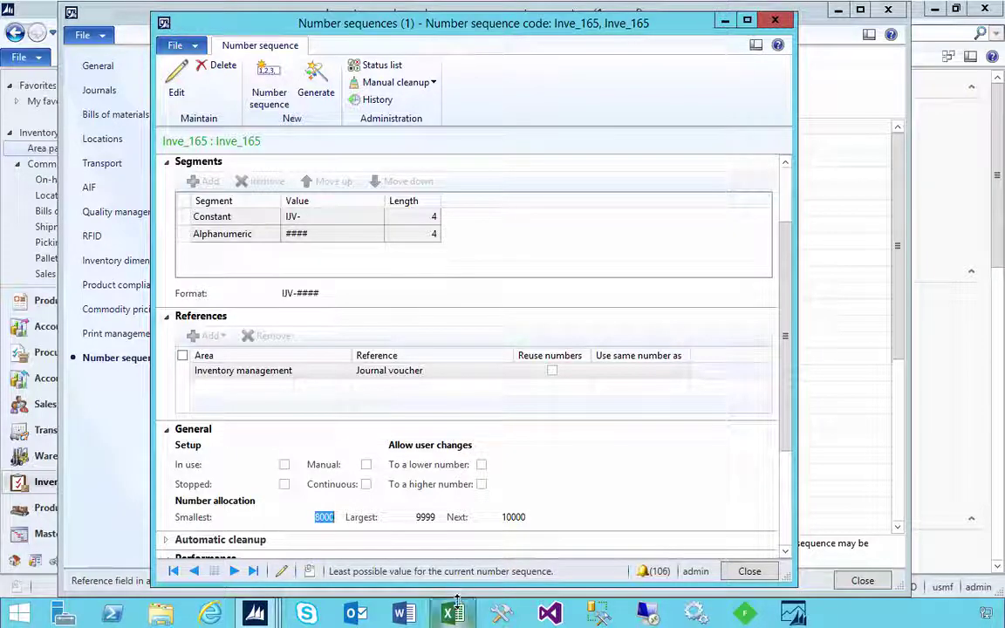
- Switch back to the Excel export and inspect the flag formula in the Inve_165 row
mouse_move(456, 601)
click(444, 538)
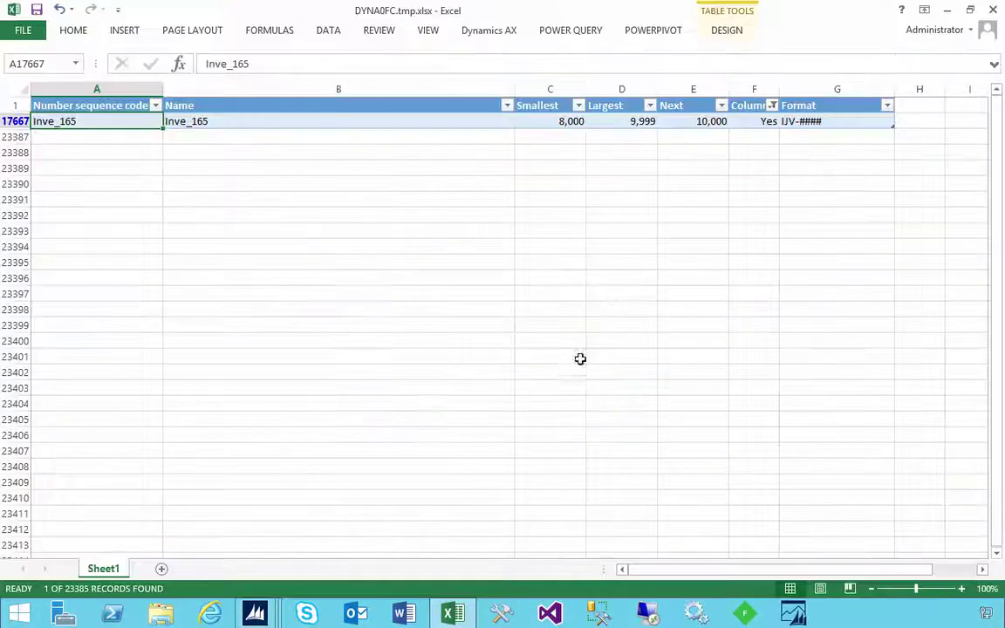
click(744, 123)
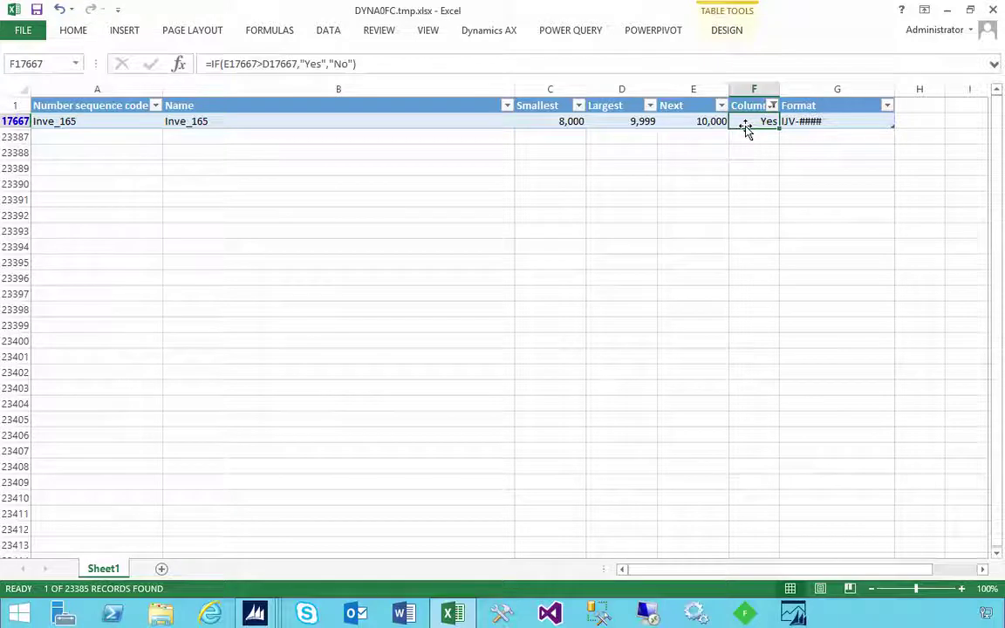